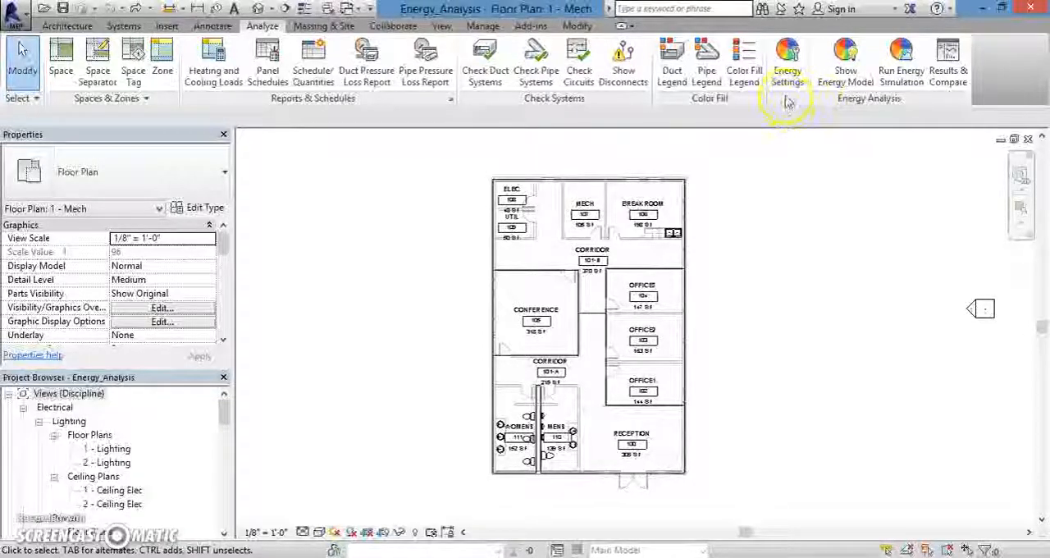
Open the energy settings, look through the building type options and choose Office.
left_click(788, 86)
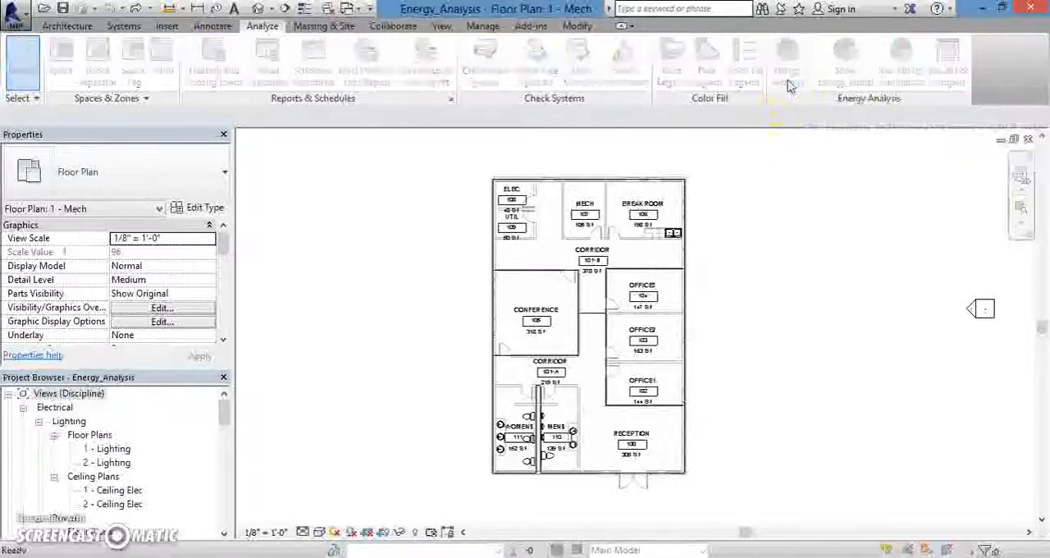
left_click_drag(631, 60, 563, 75)
mouse_move(605, 140)
left_mouse_down()
mouse_move(605, 153)
mouse_move(608, 136)
left_mouse_up()
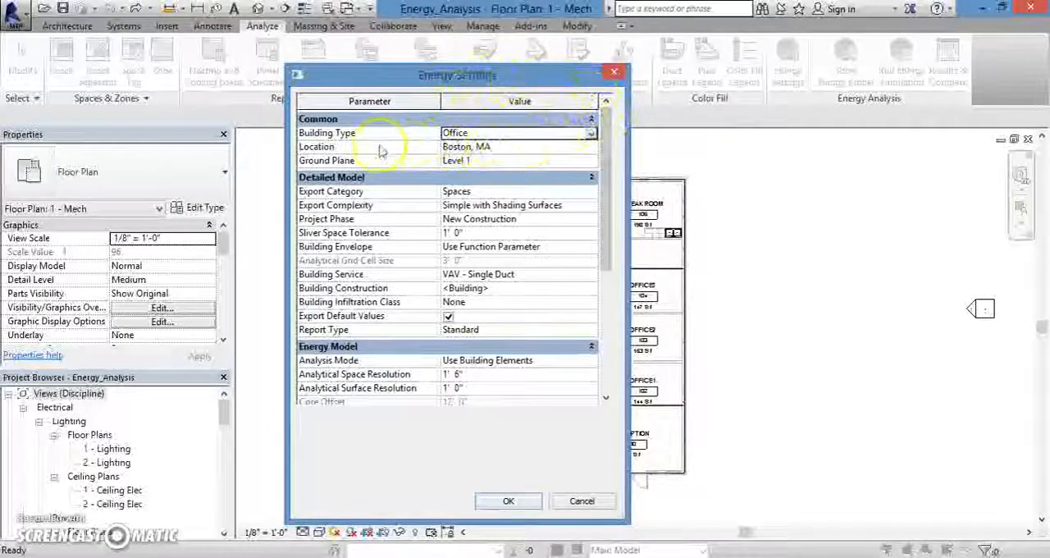
mouse_move(604, 141)
left_mouse_down()
mouse_move(610, 244)
mouse_move(604, 133)
left_mouse_up()
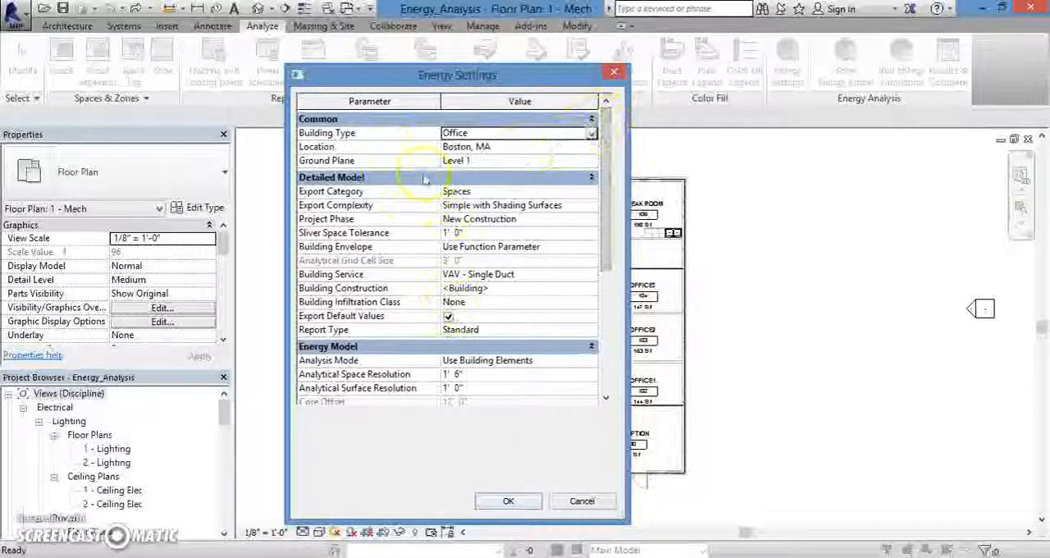
mouse_move(599, 187)
left_mouse_down()
mouse_move(605, 220)
mouse_move(582, 293)
mouse_move(609, 176)
left_mouse_up()
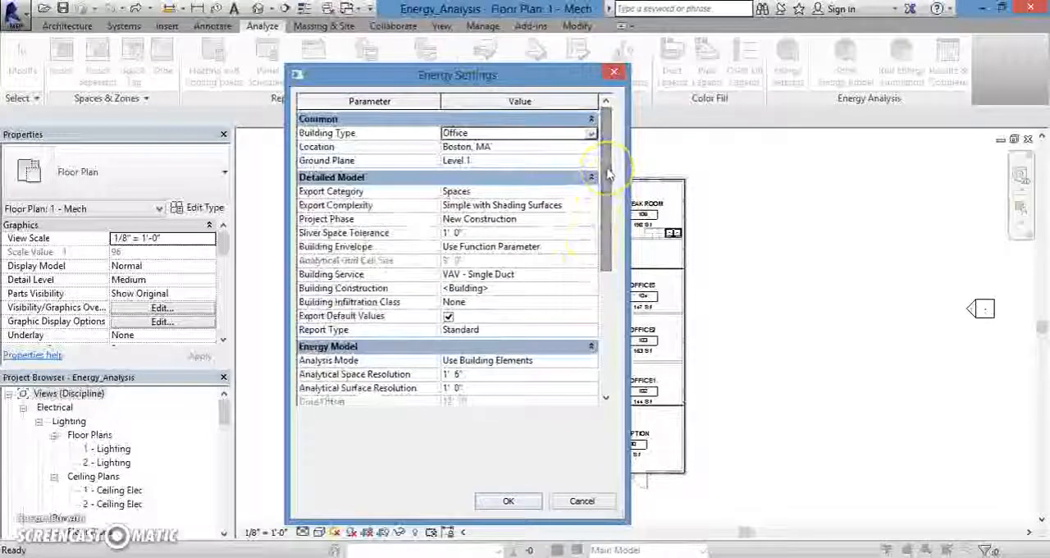
left_click_drag(608, 174, 603, 165)
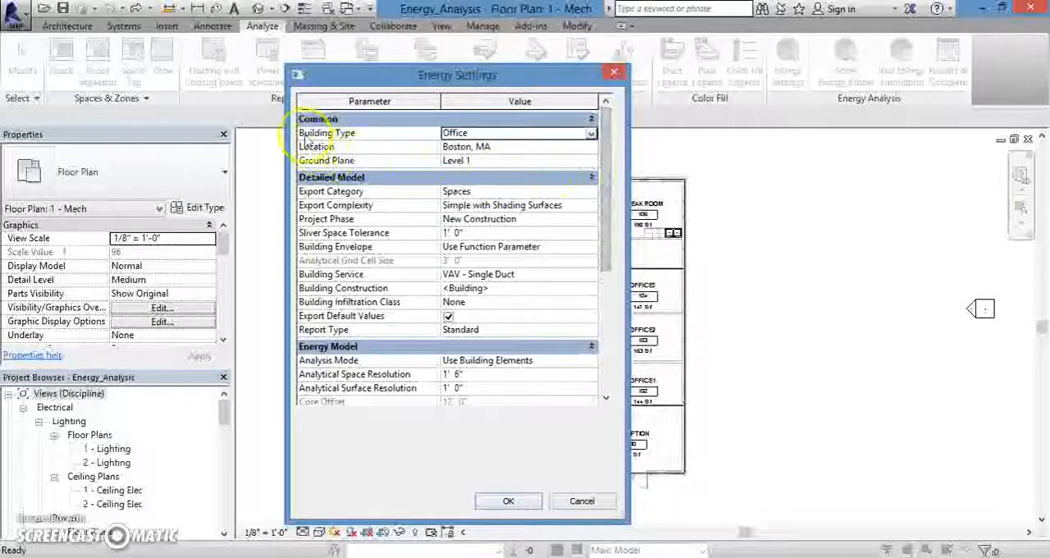
left_click(592, 134)
mouse_move(589, 187)
left_mouse_down()
mouse_move(592, 146)
mouse_move(589, 201)
mouse_move(591, 161)
mouse_move(589, 170)
left_mouse_up()
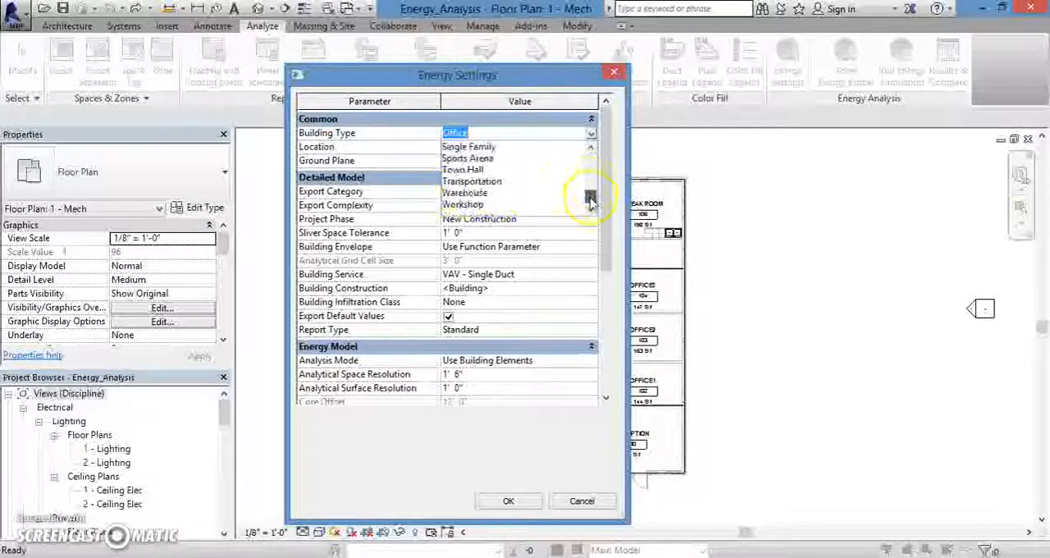
left_click_drag(591, 186, 591, 182)
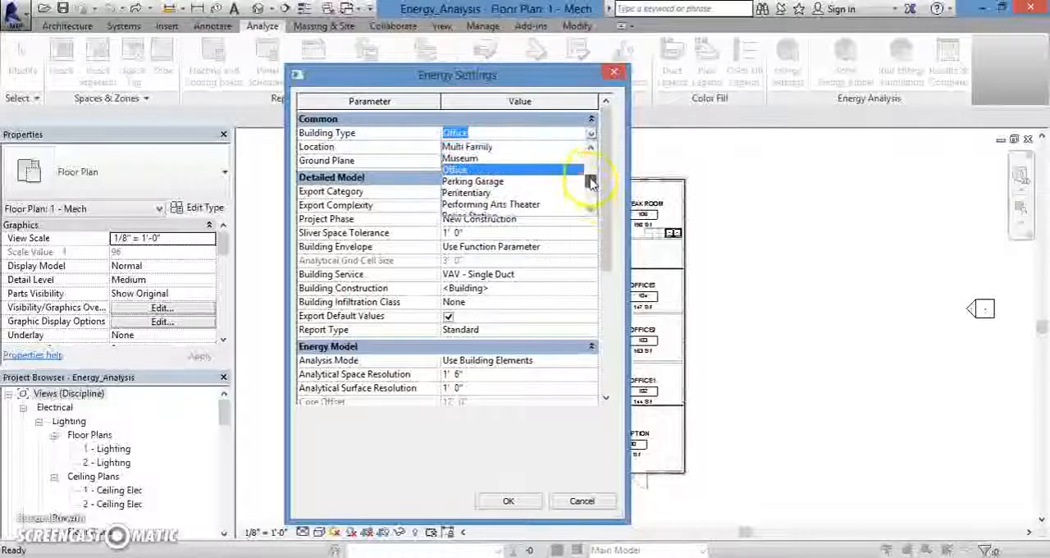
left_click(488, 172)
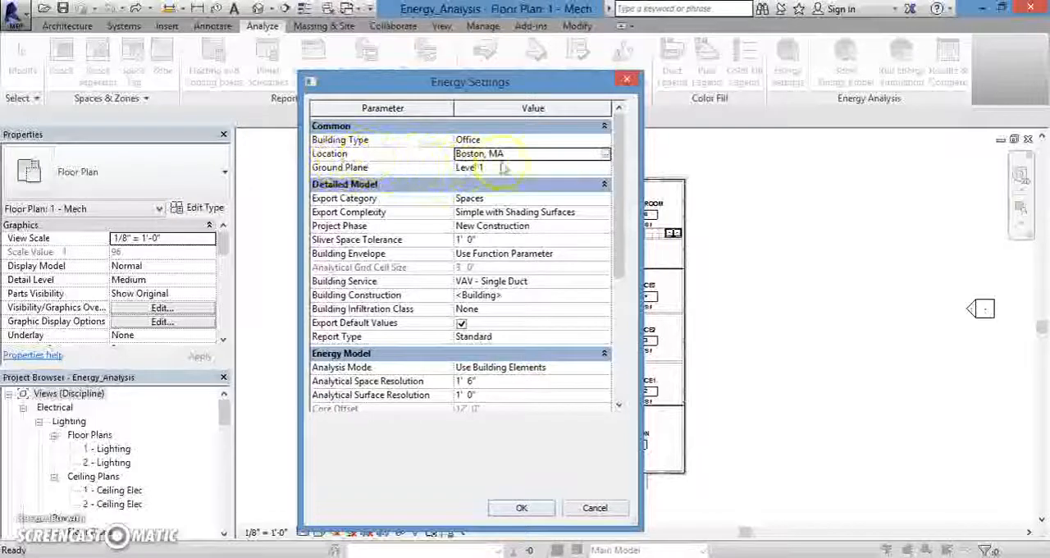
Review the project's location, weather and site settings from the energy settings without changing them.
left_click(606, 155)
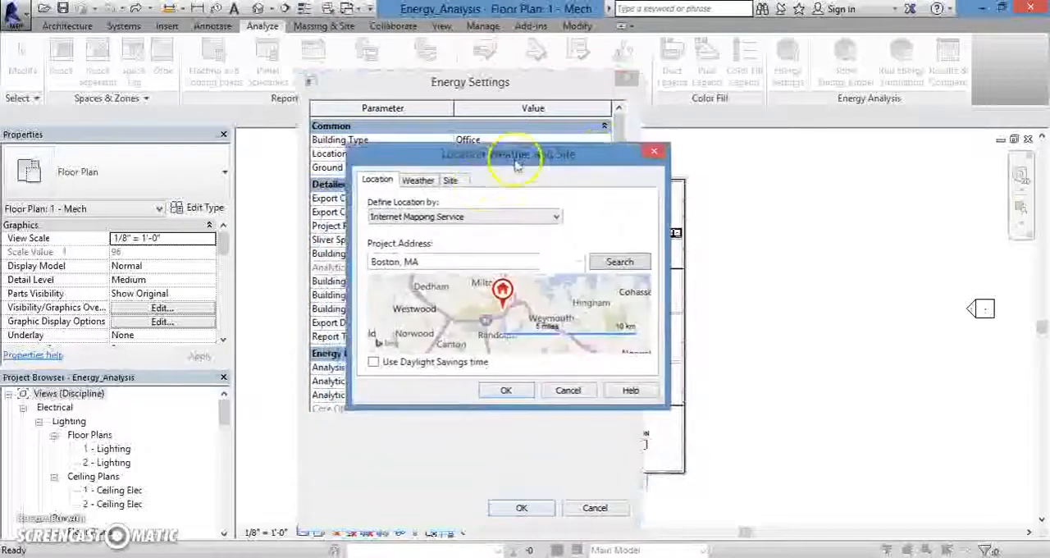
left_click(580, 259)
left_click(580, 259)
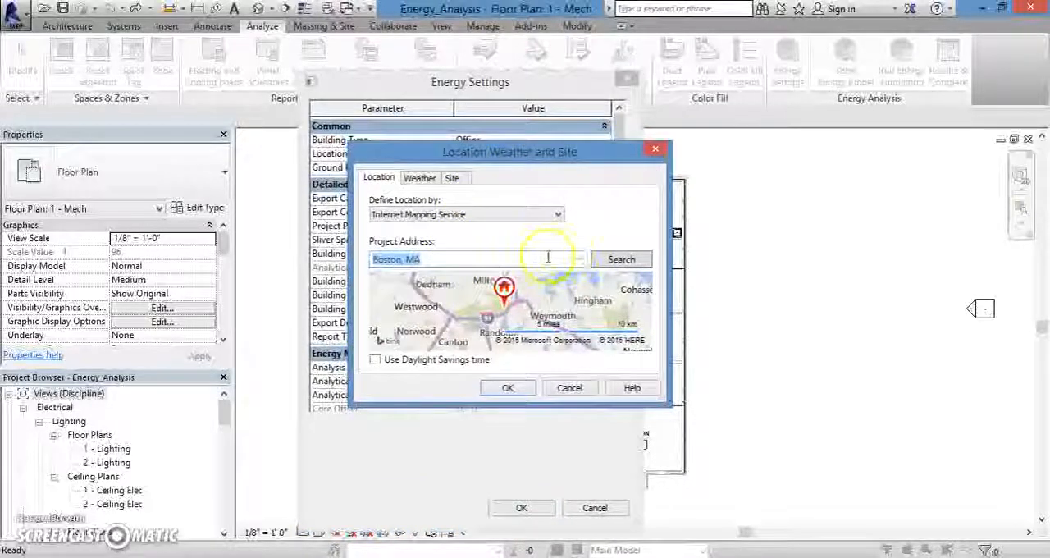
left_click(426, 179)
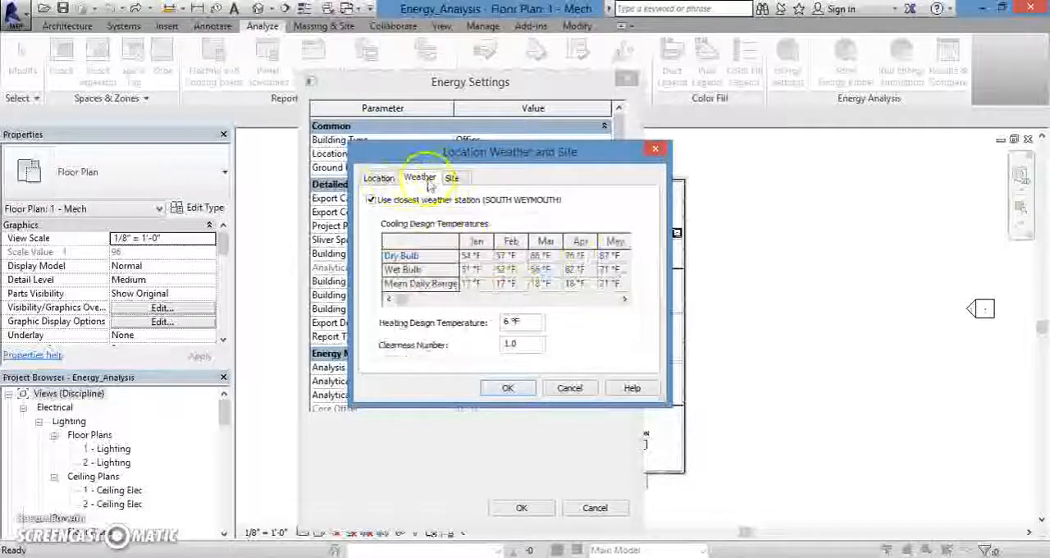
left_click(451, 179)
left_click(425, 179)
left_click(451, 179)
left_click(420, 178)
left_click(379, 178)
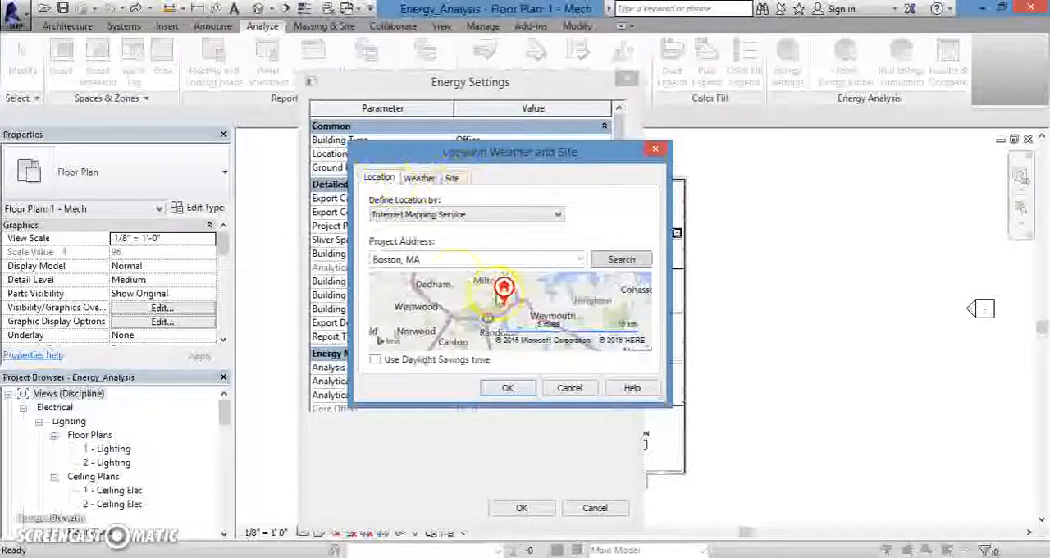
left_click(575, 388)
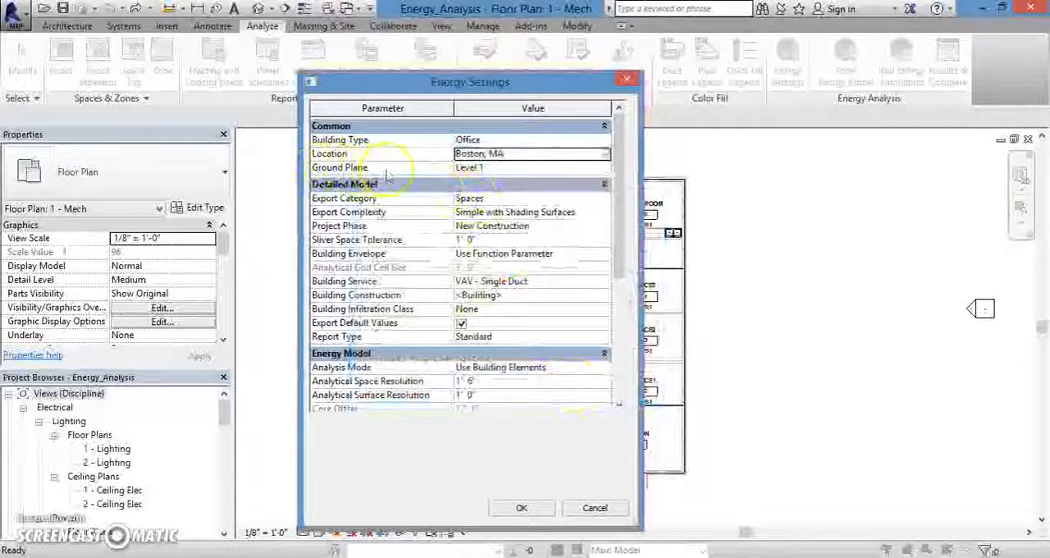
Check which levels are available for the Ground Plane energy setting, keeping Level 1.
left_click(567, 168)
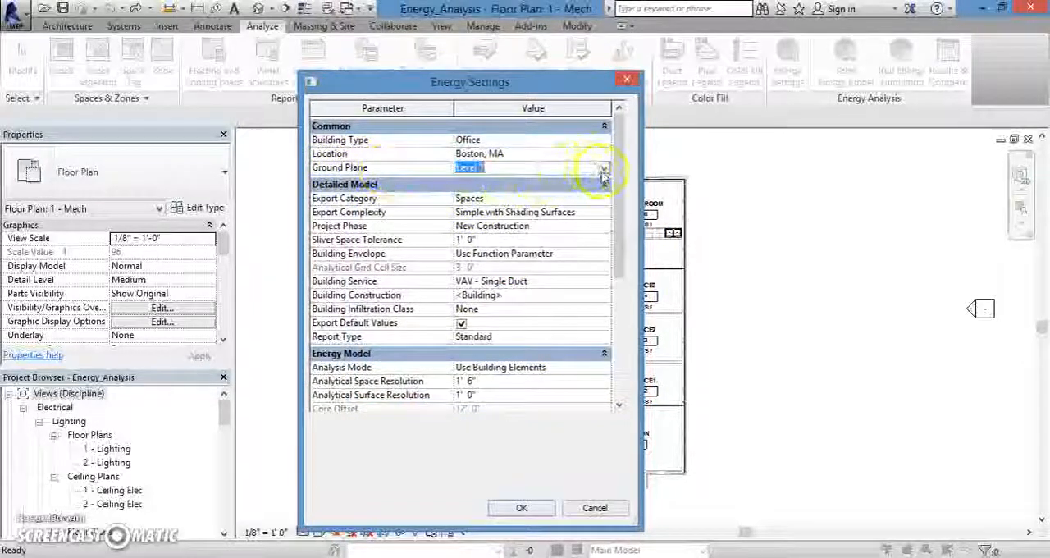
left_click(604, 169)
left_click(604, 170)
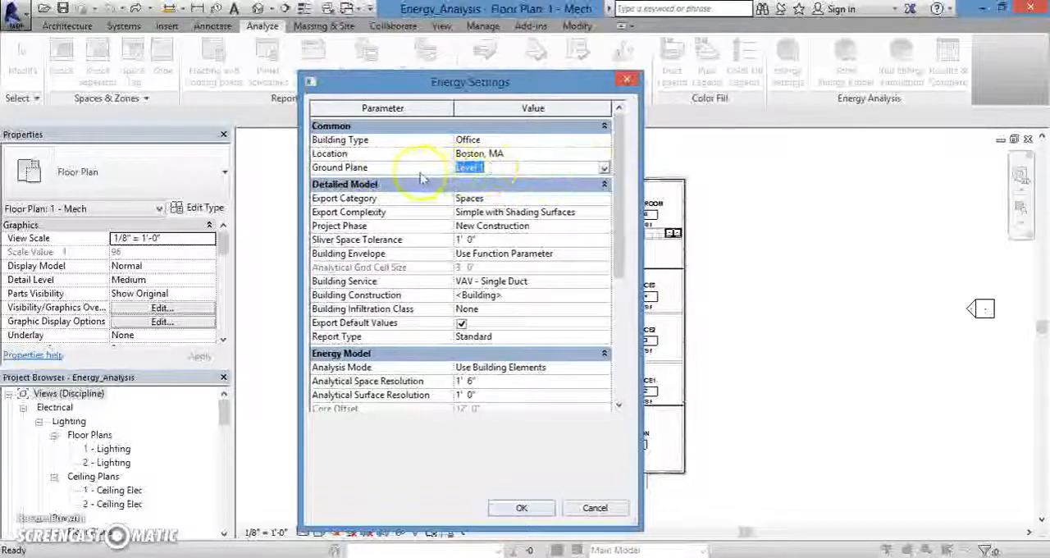
left_click(469, 169)
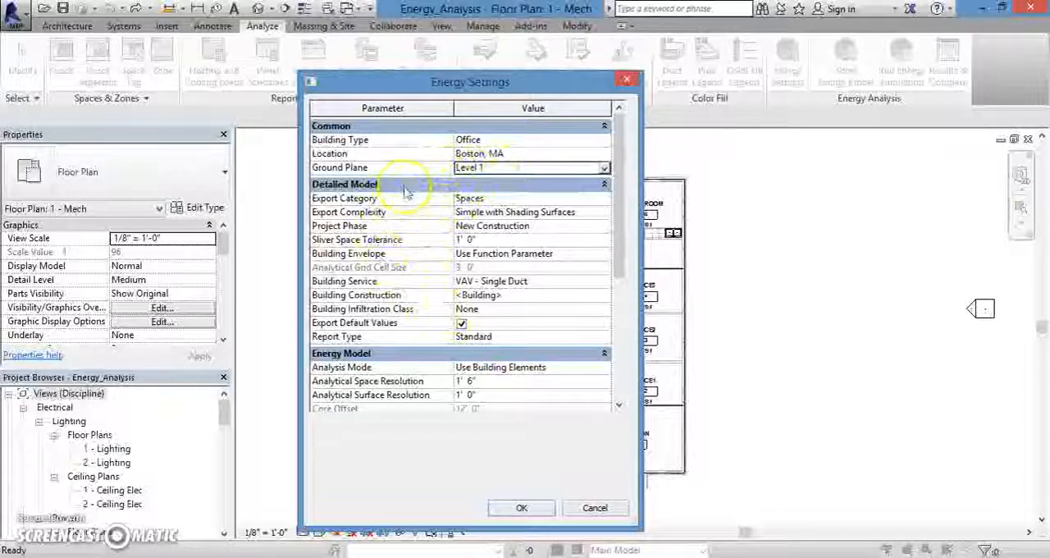
left_click(369, 185)
left_click(369, 185)
left_click(369, 185)
left_click(369, 185)
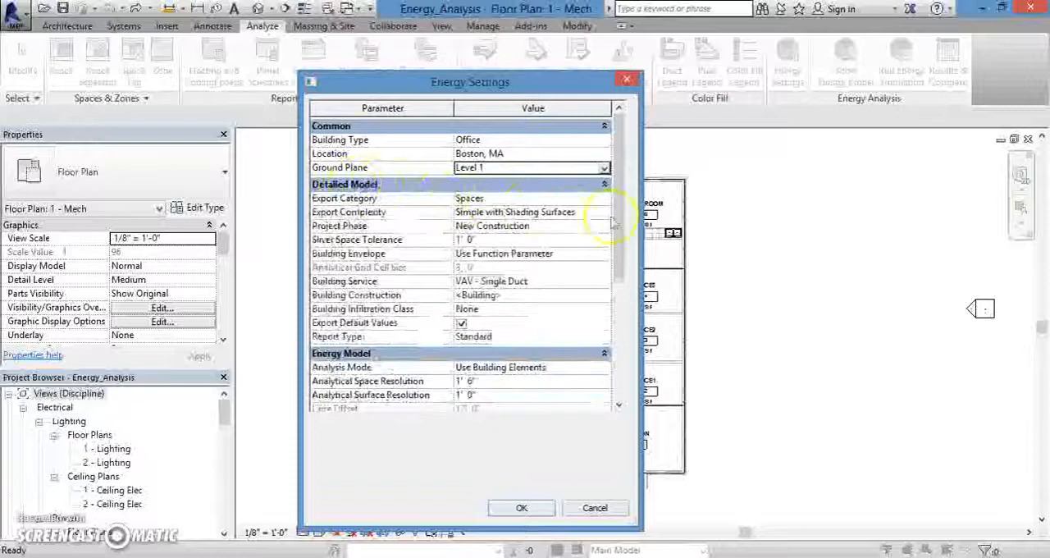
Examine the Detailed Model options for Export Category, Export Complexity and Project Phase without changing them.
left_click_drag(621, 205, 624, 217)
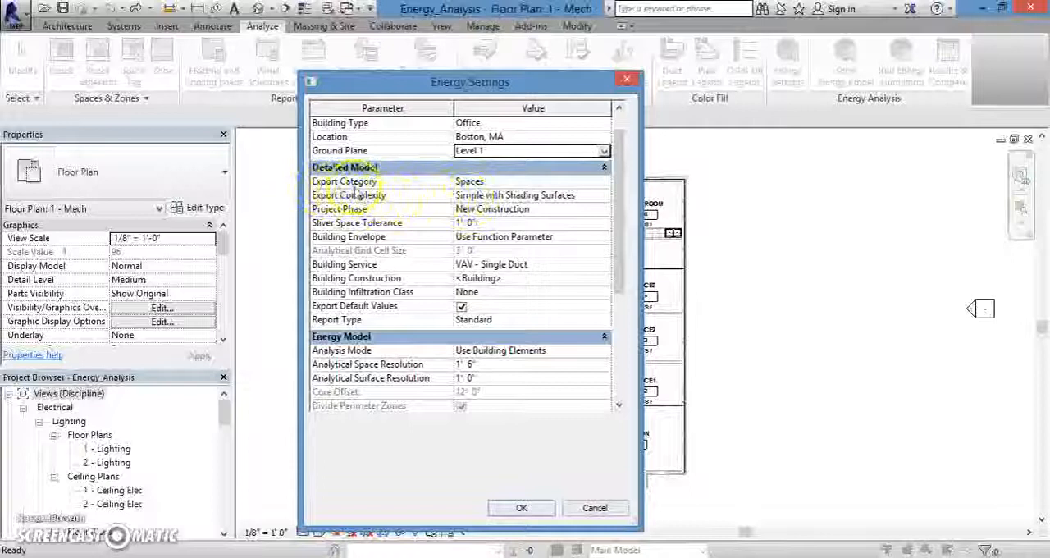
left_click(511, 180)
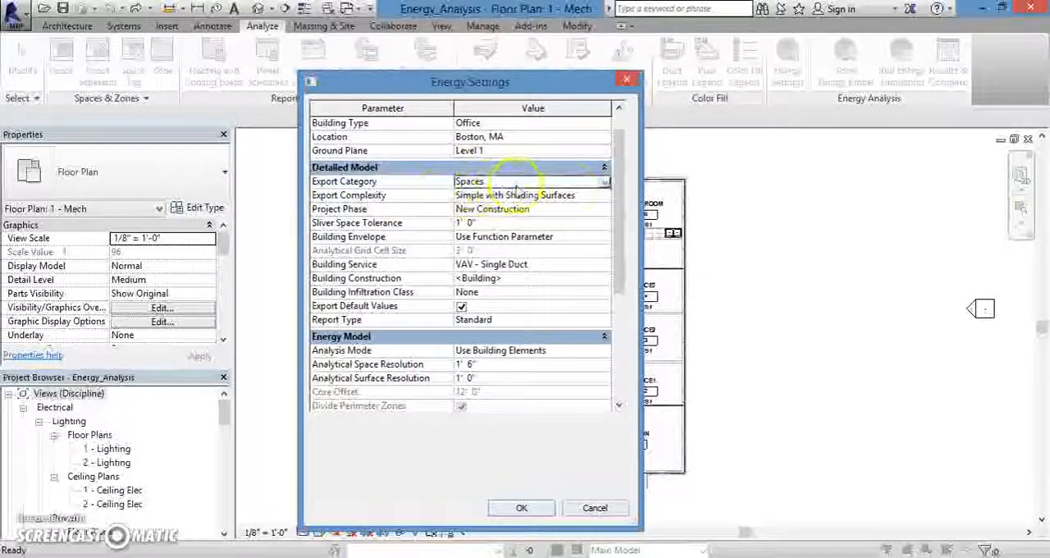
left_click(604, 182)
left_click(605, 181)
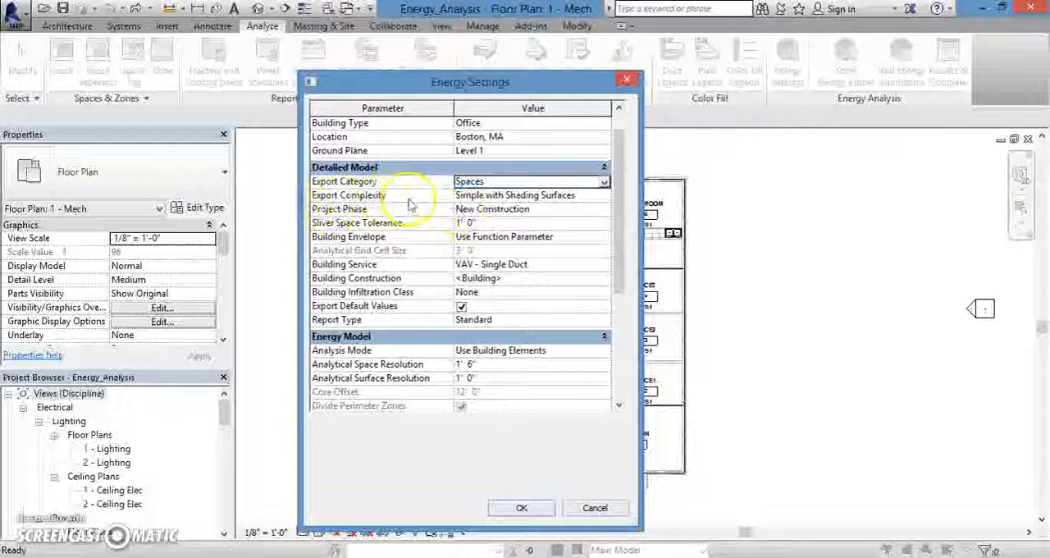
left_click(502, 195)
left_click(575, 196)
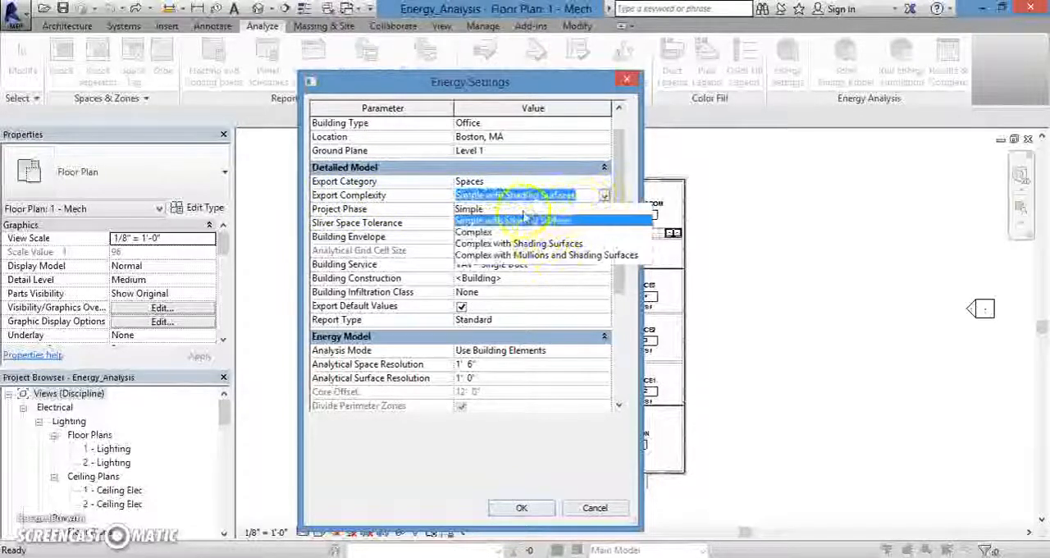
left_click(420, 212)
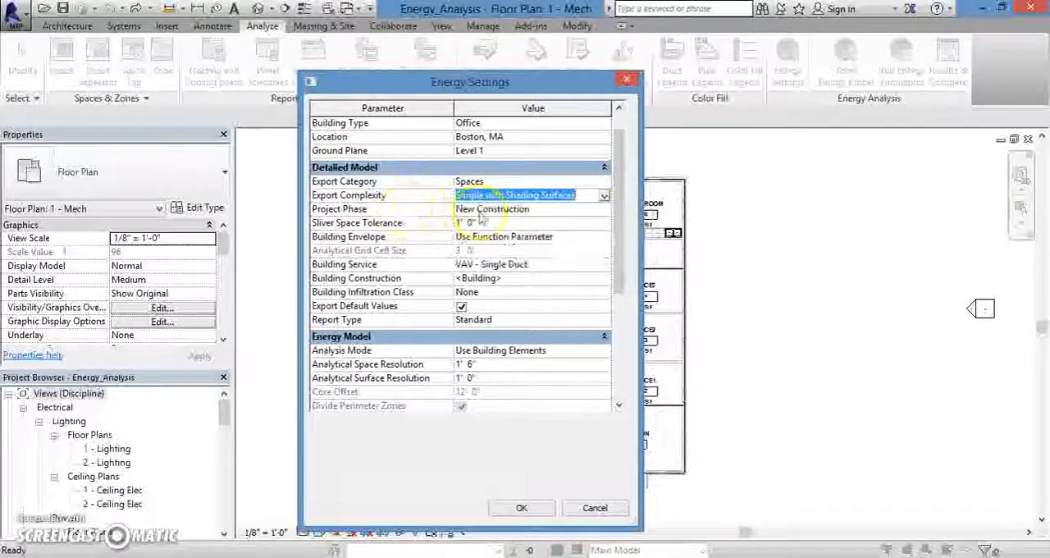
left_click(505, 210)
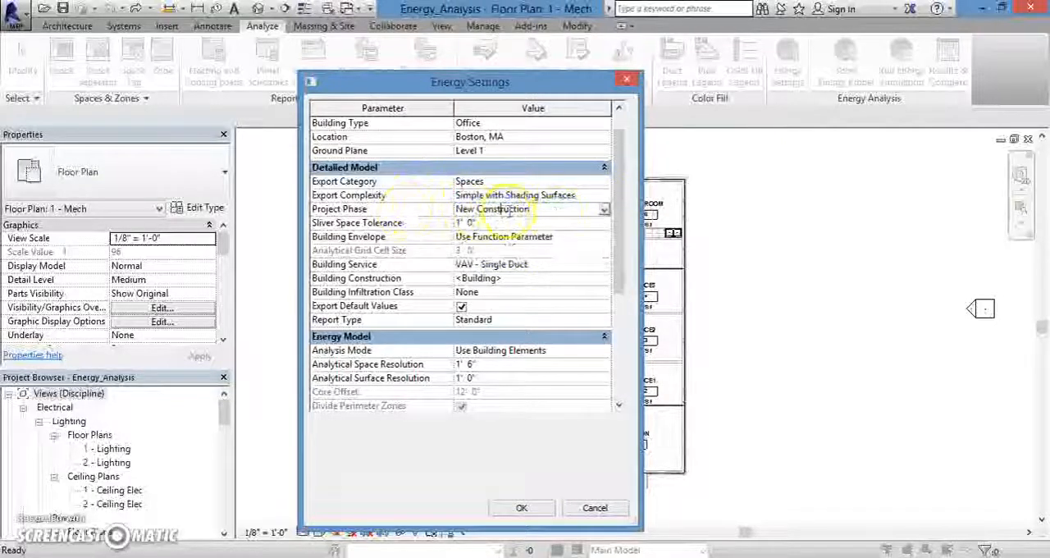
left_click(605, 212)
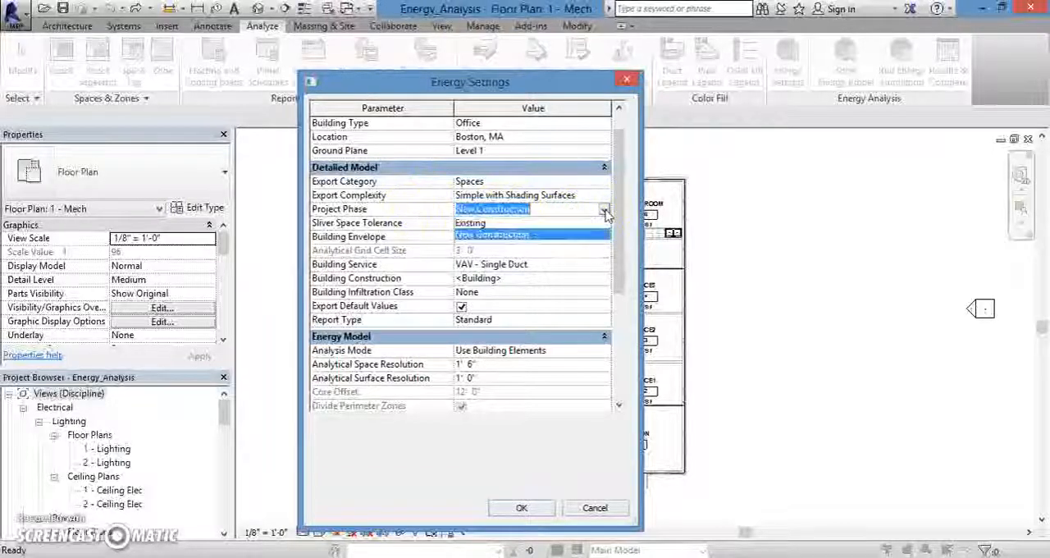
left_click(606, 212)
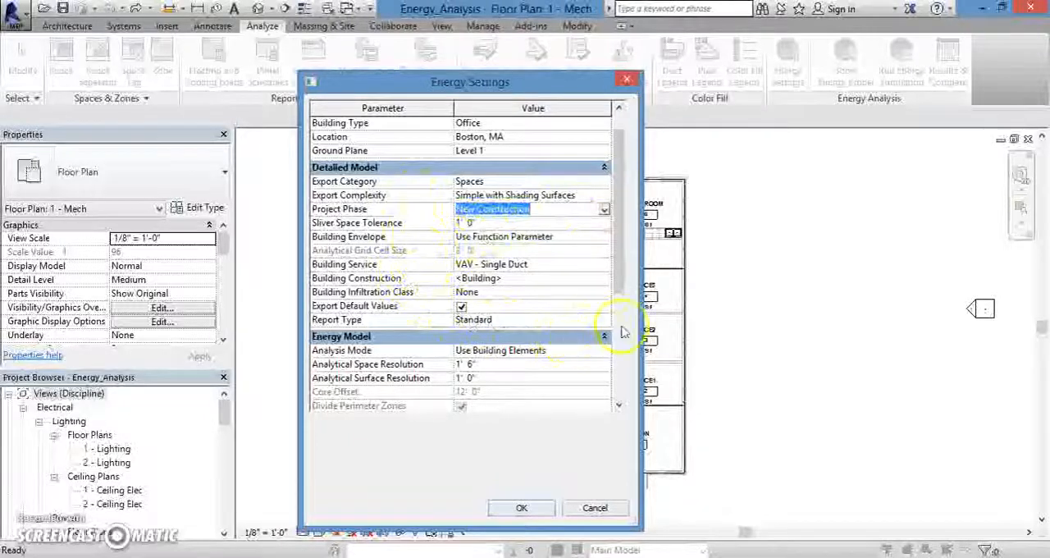
Set the energy model's Analysis Mode to Use Conceptual Masses and apply the energy settings.
left_click(788, 73)
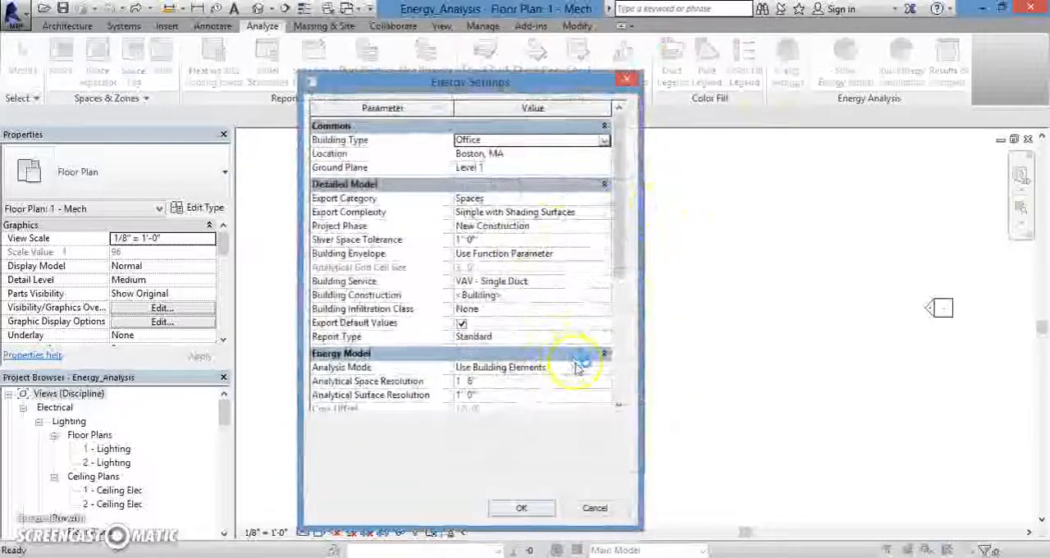
left_click_drag(622, 259, 622, 369)
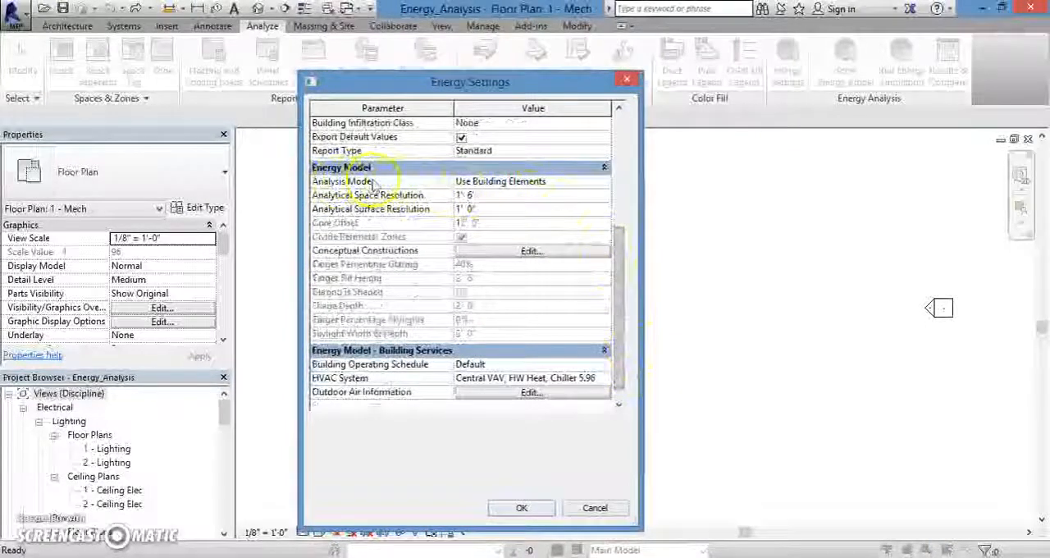
left_click(591, 182)
left_click(604, 183)
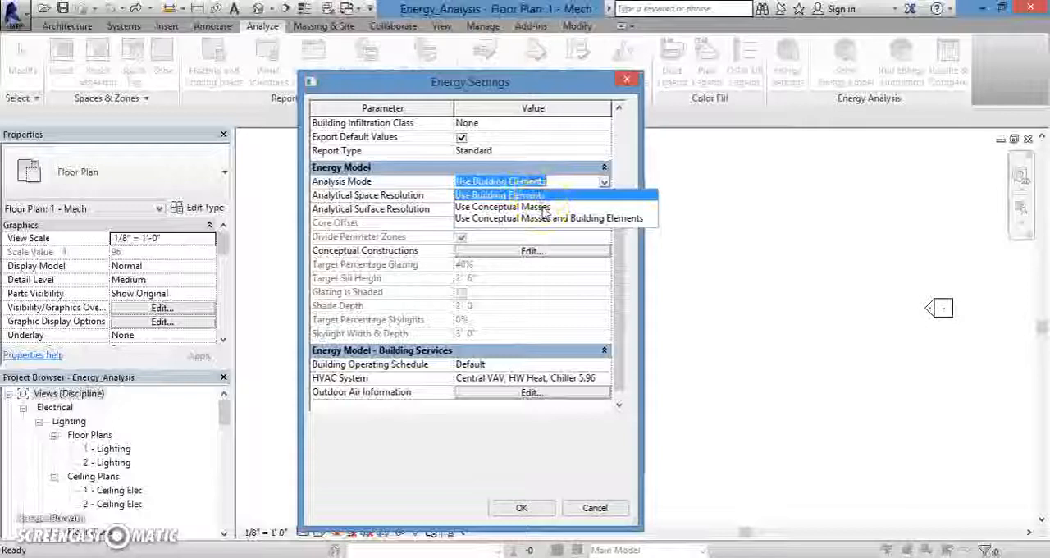
left_click(492, 208)
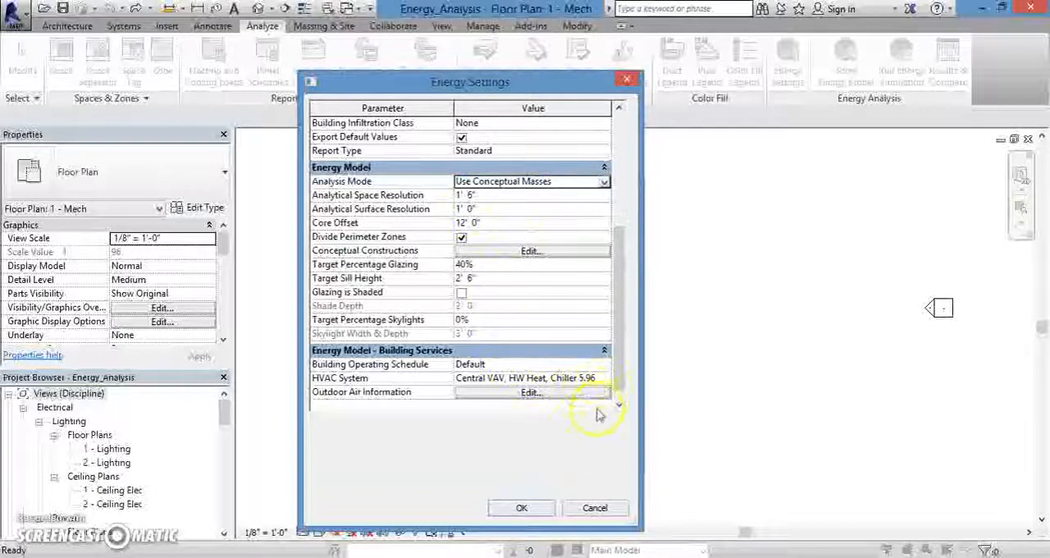
left_click(523, 508)
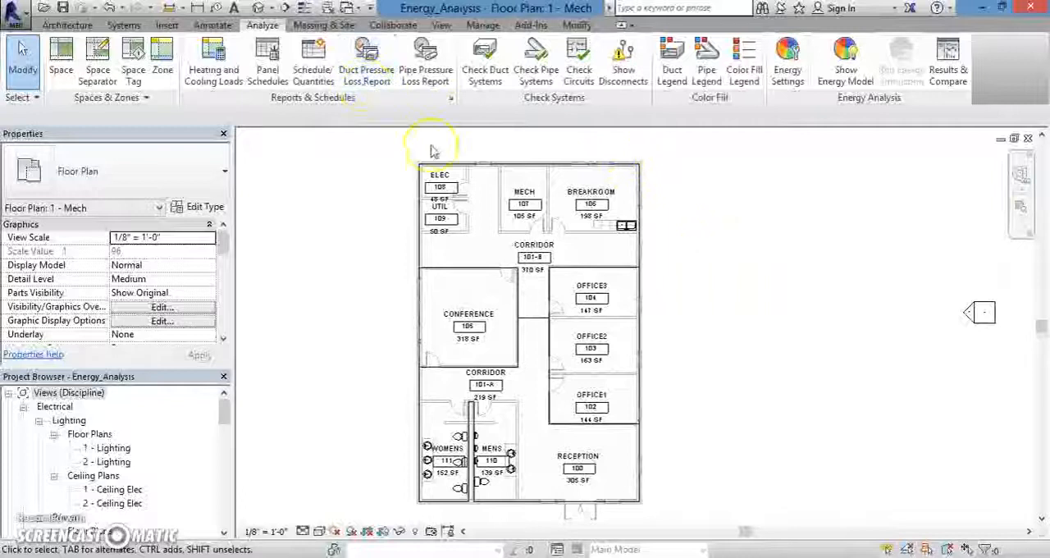
Switch the conceptual mass display to Show Mass Form and Floors.
left_click(336, 25)
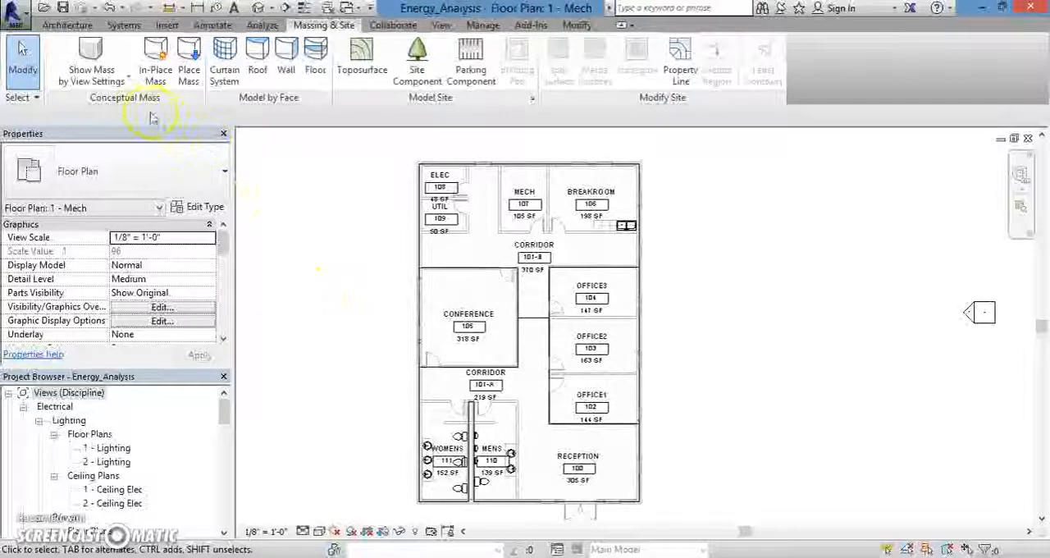
left_click(127, 81)
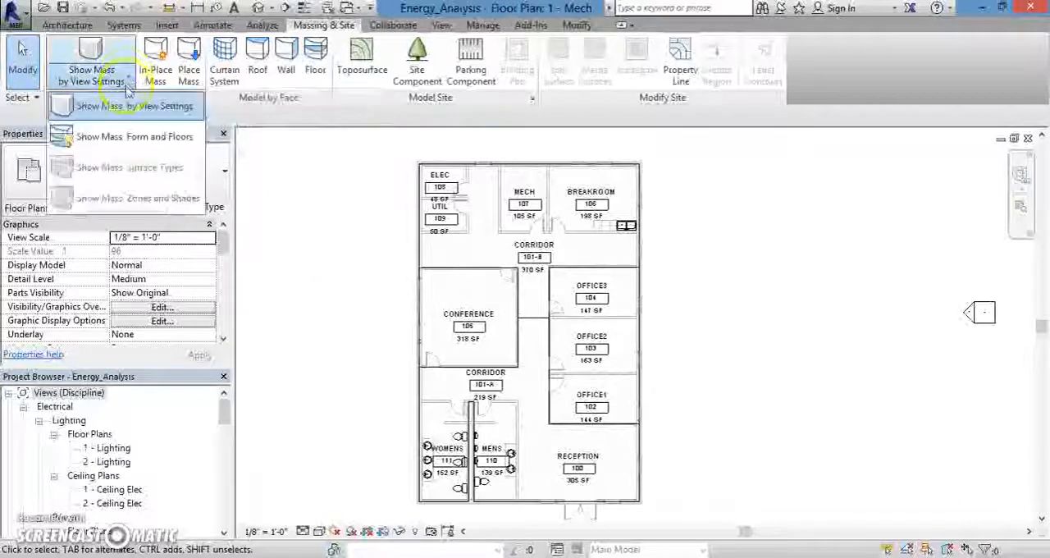
left_click(171, 140)
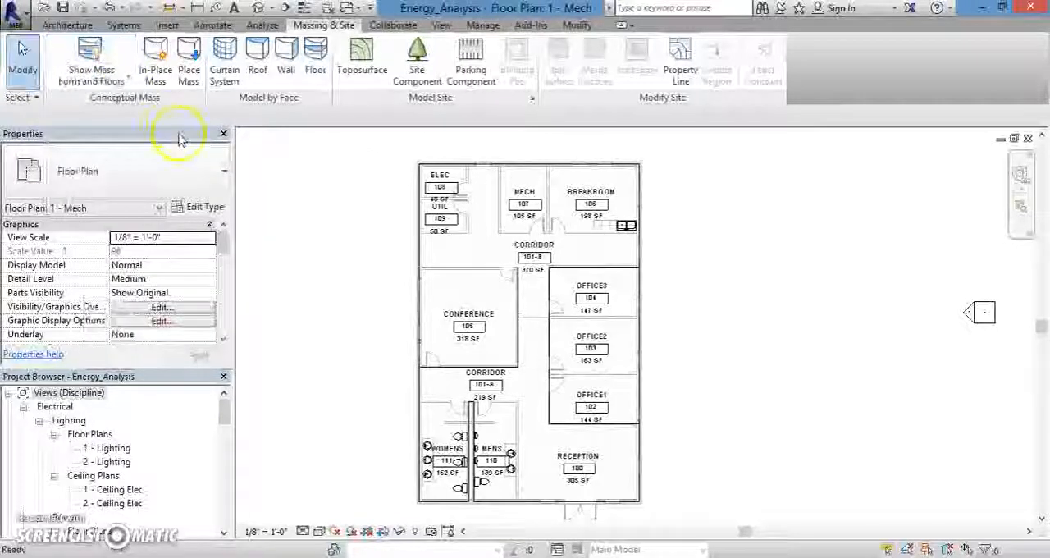
Start a new in-place mass and name it "Conceptual mass analysis".
left_click(156, 74)
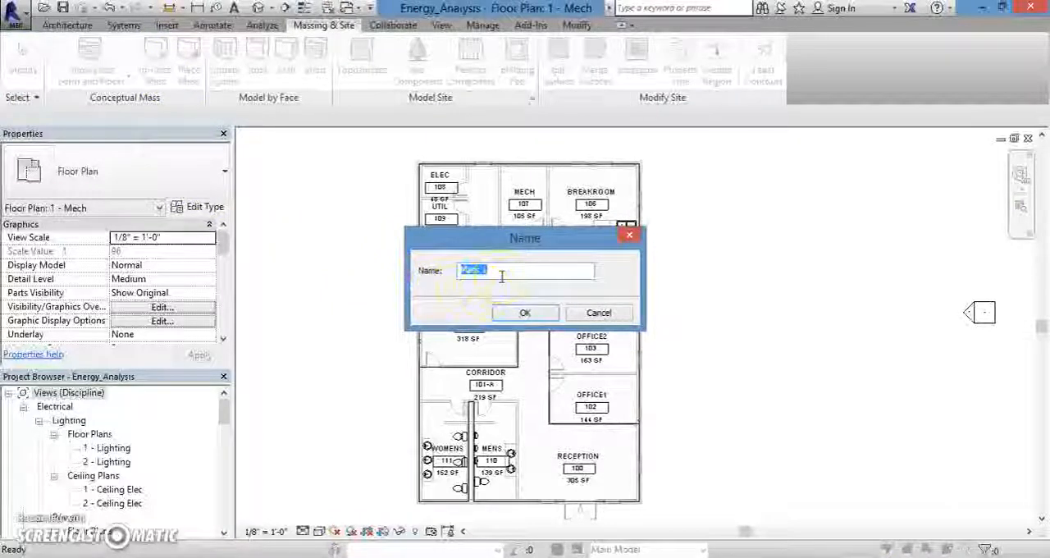
type("co")
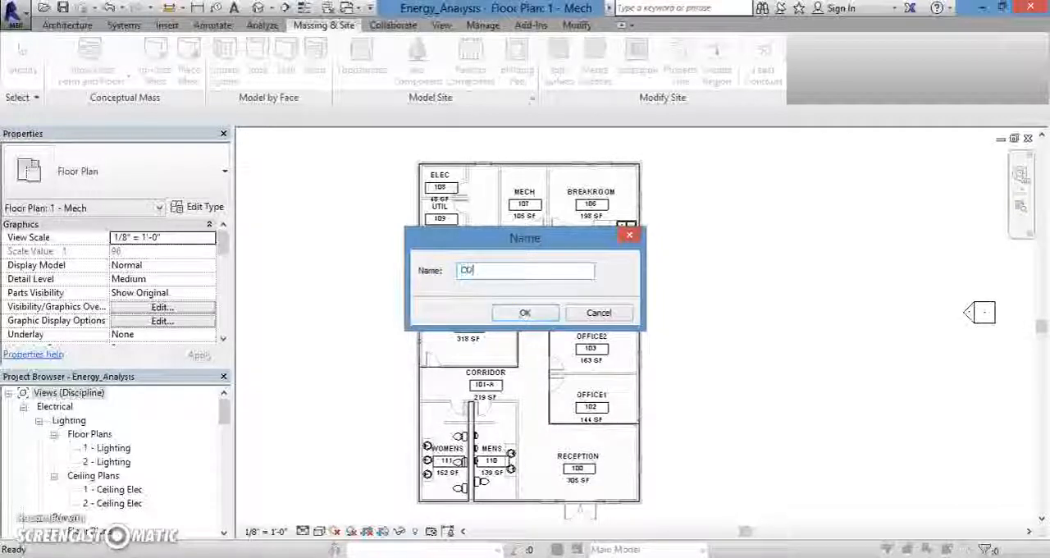
key("BackSpace")
type("onceptual mass analysis")
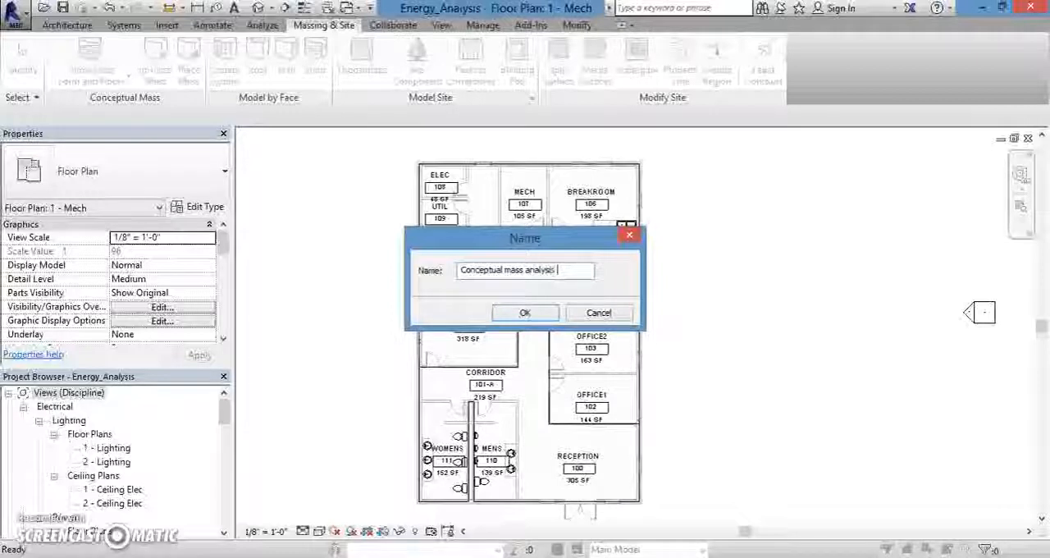
left_click(525, 315)
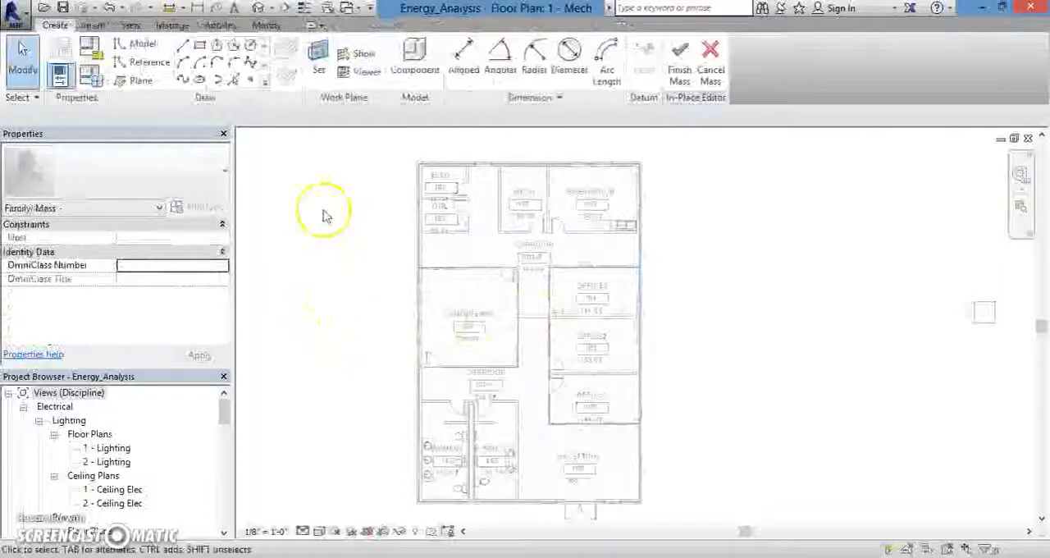
Sketch a model-line rectangle about 41'-8" wide on Level 1, tracing the building's outer walls between opposite exterior corners.
scroll(407, 172, "up", 3)
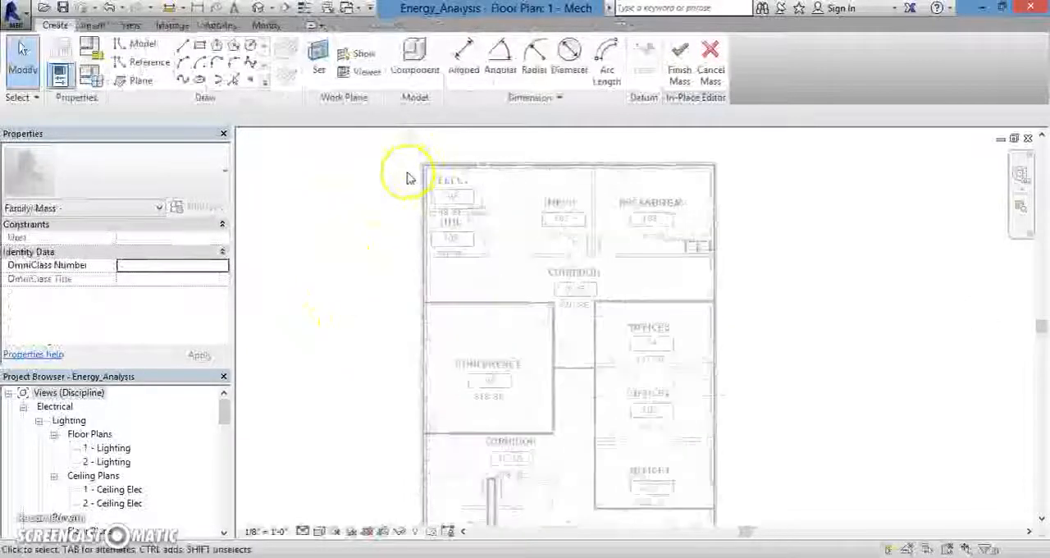
scroll(403, 179, "down", 3)
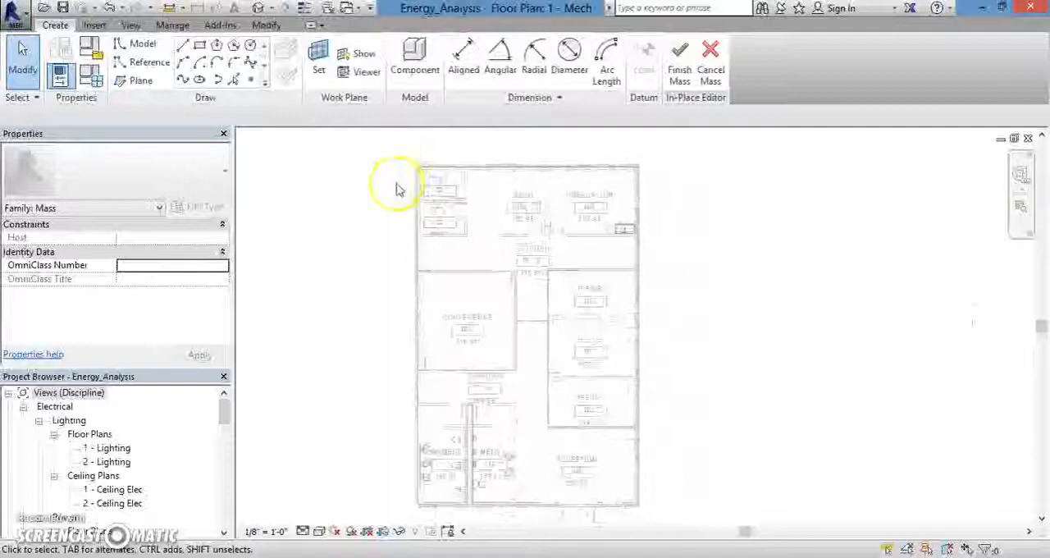
left_click(201, 47)
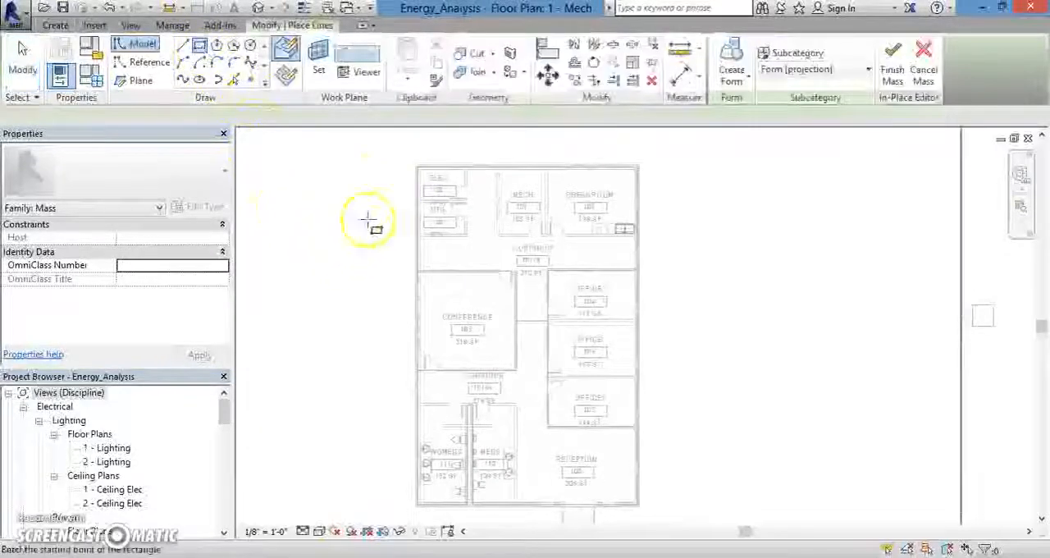
left_click(416, 168)
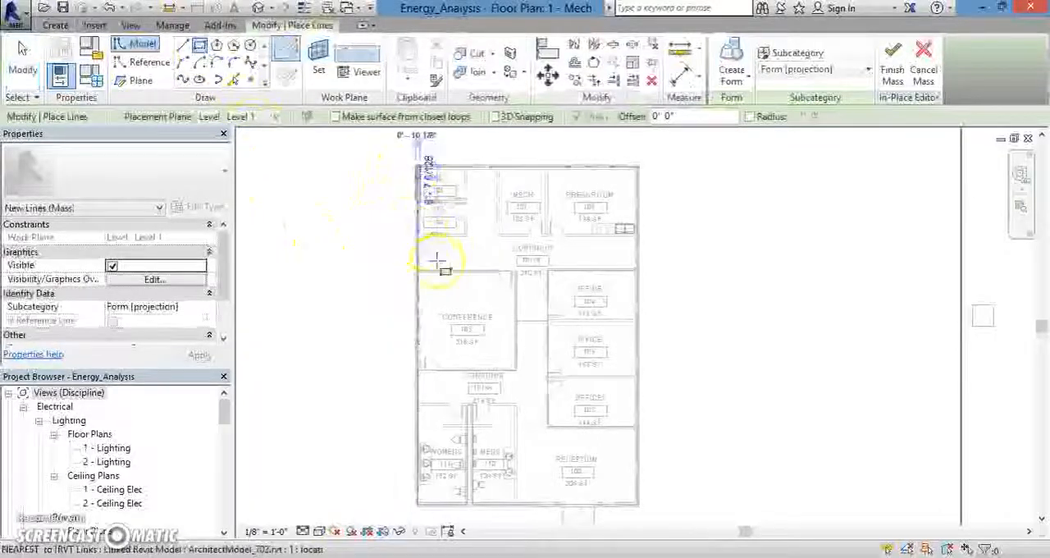
left_click(639, 506)
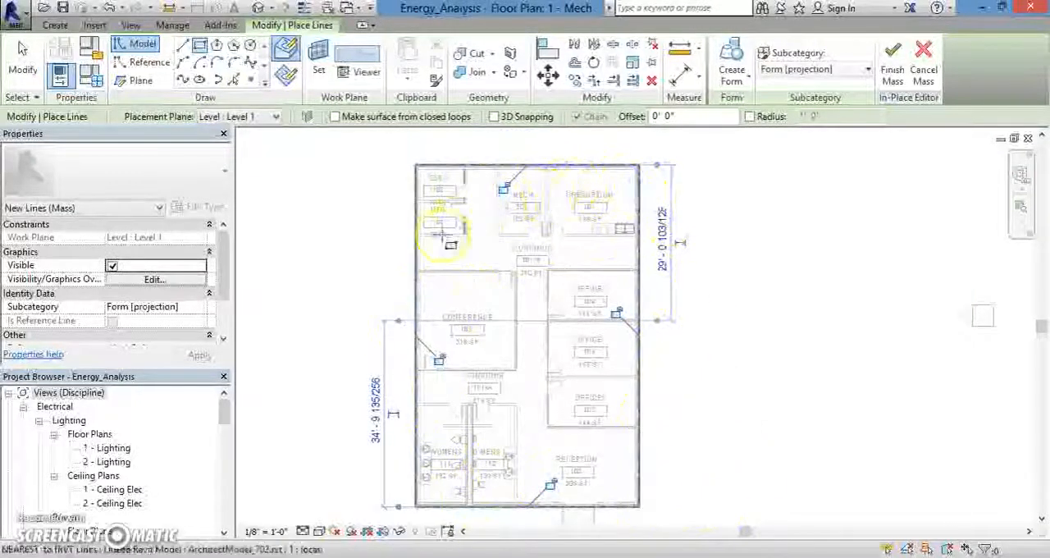
Create a solid form from the building outline rectangle and finish the in-place mass.
left_click(745, 90)
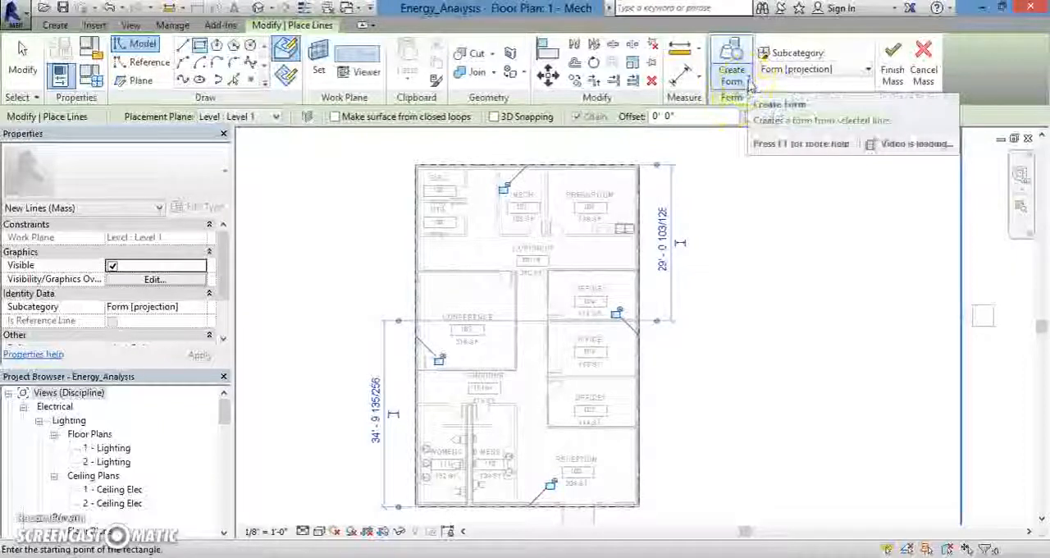
left_click(748, 85)
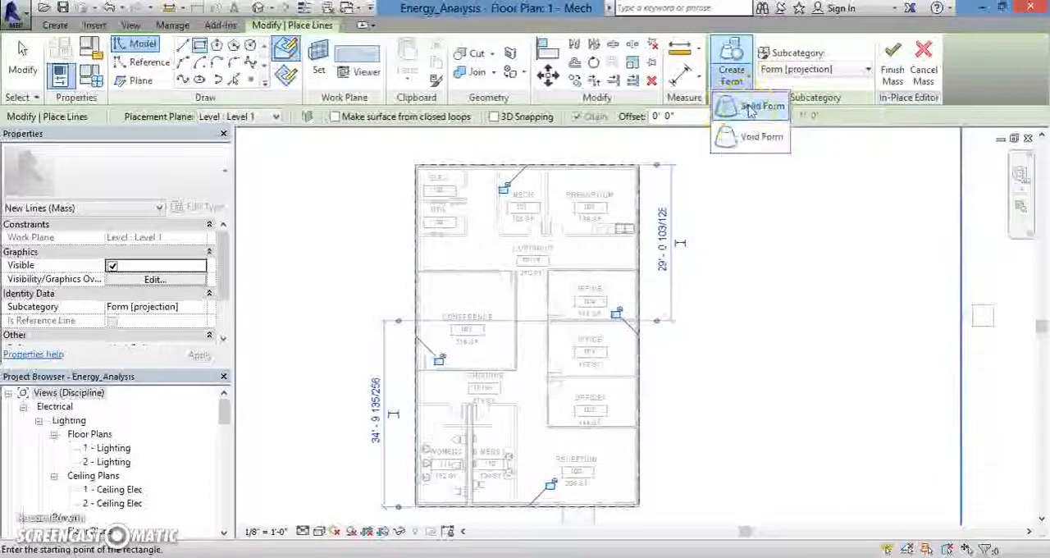
left_click(748, 108)
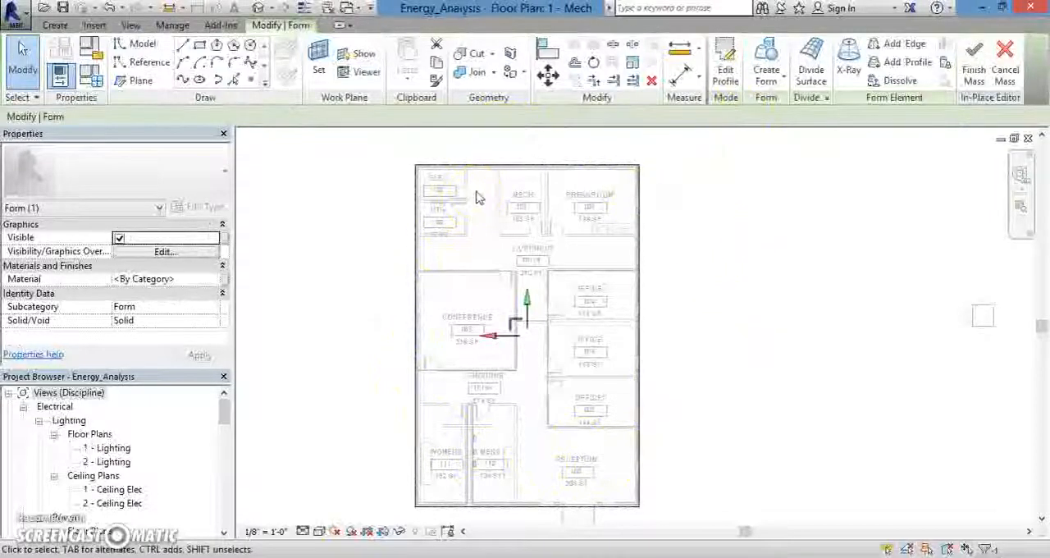
left_click(748, 182)
left_click(818, 202)
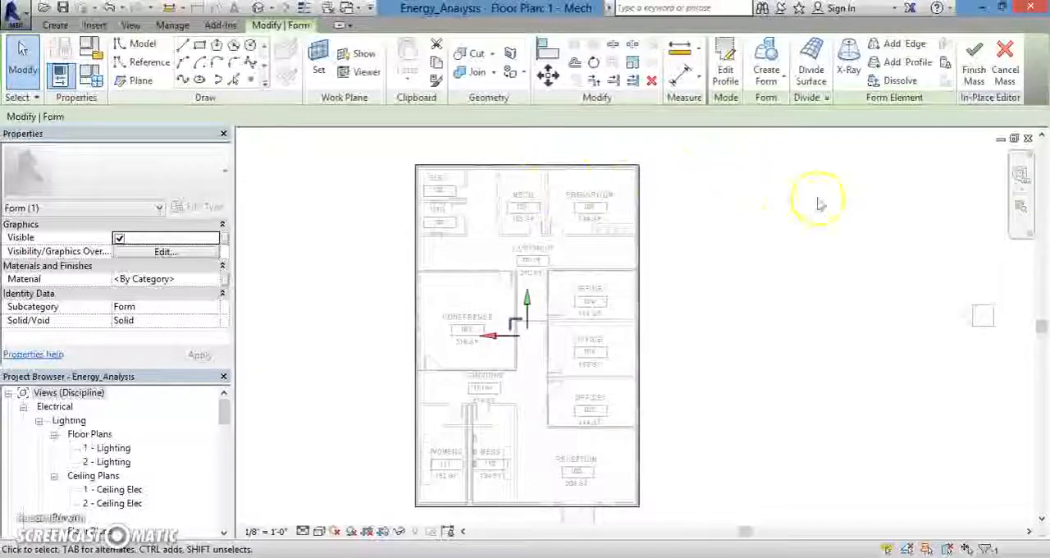
left_click(978, 82)
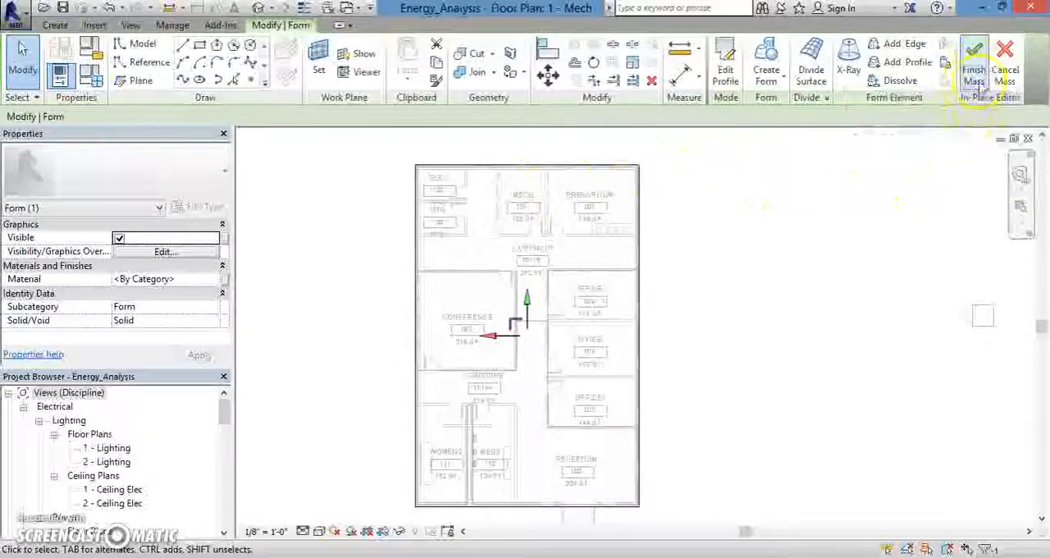
left_click(977, 55)
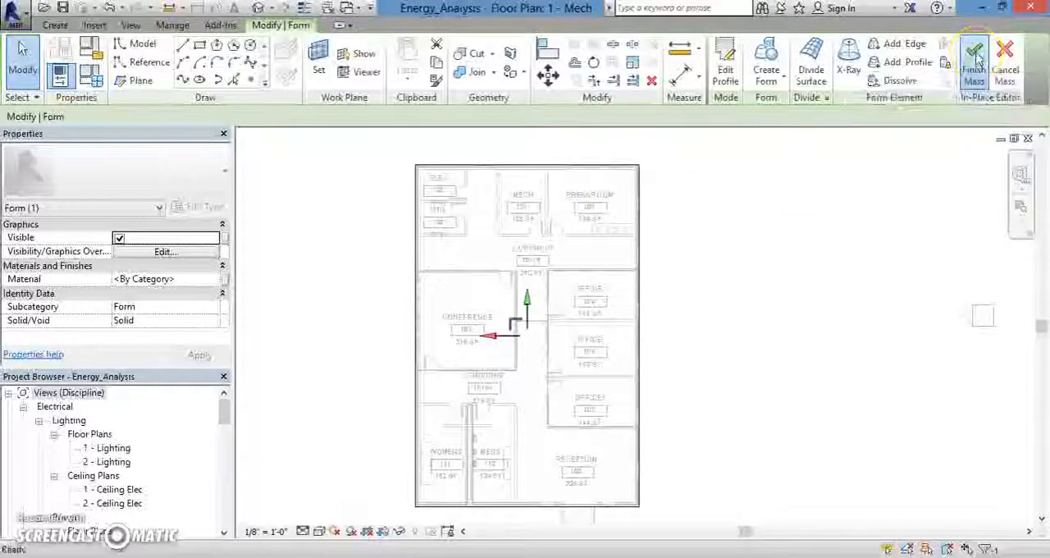
left_click(750, 312)
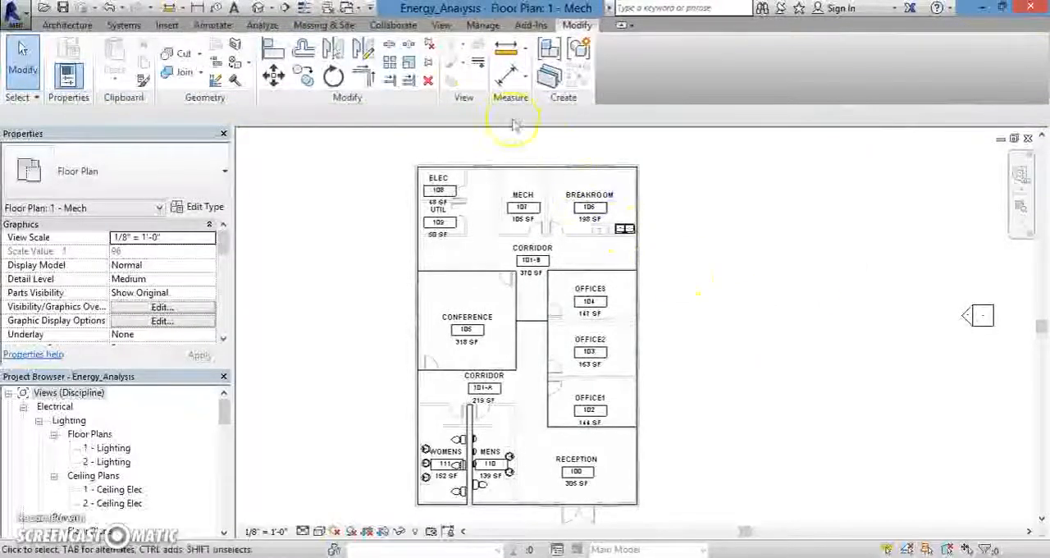
Try to sign in to A360 for the energy simulation, closing the sign-in window without entering an account.
left_click(265, 26)
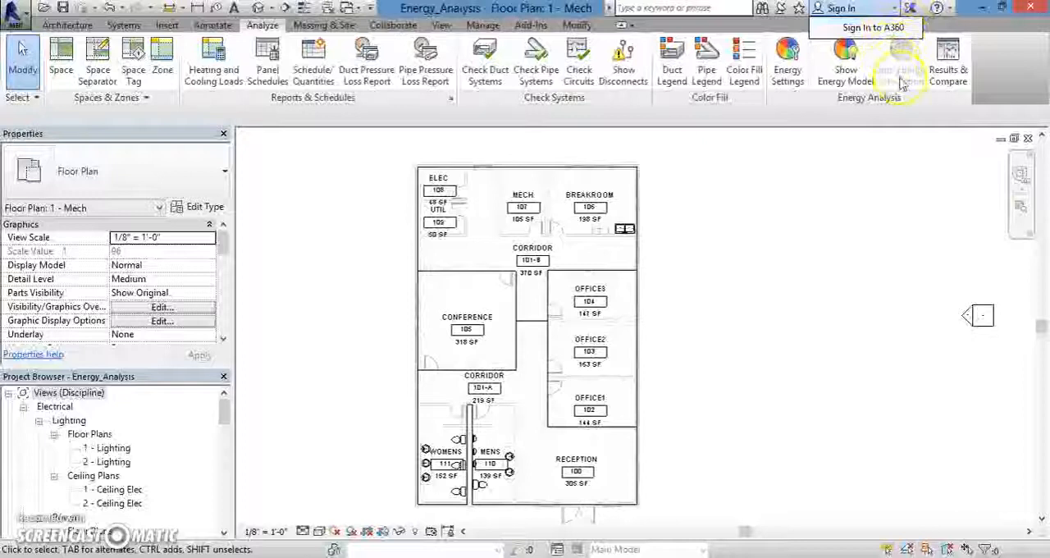
left_click(903, 33)
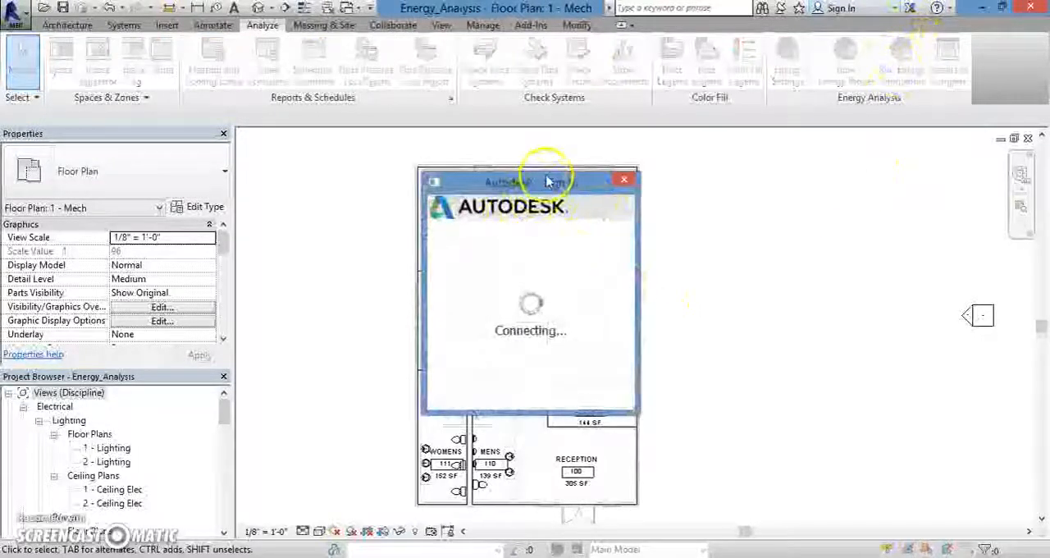
left_click_drag(530, 188, 509, 150)
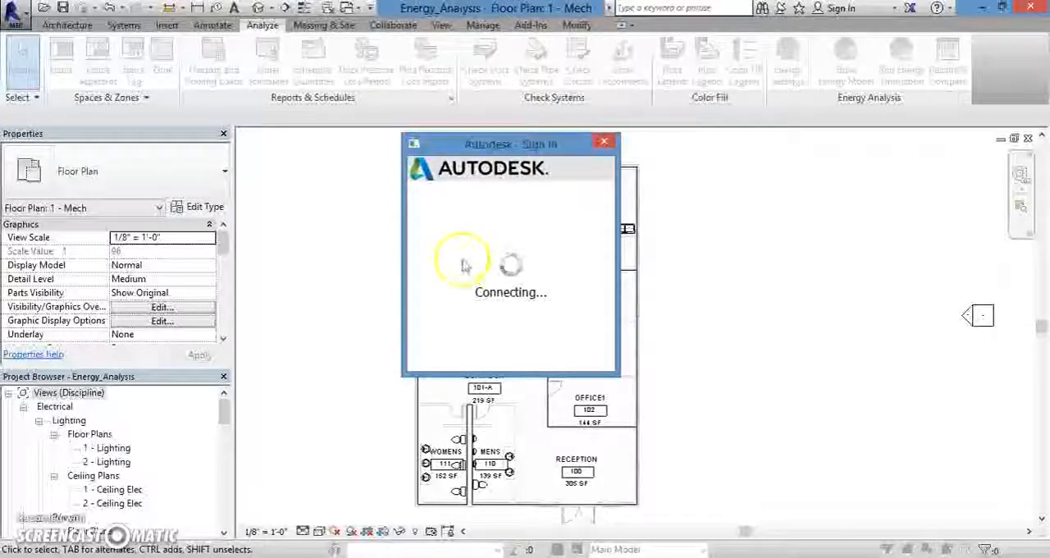
left_click(602, 145)
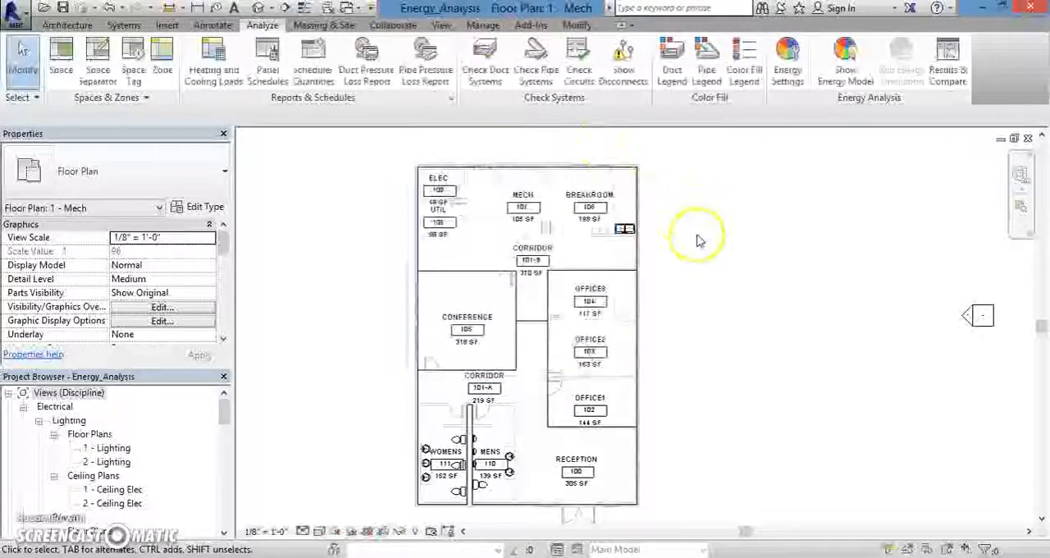